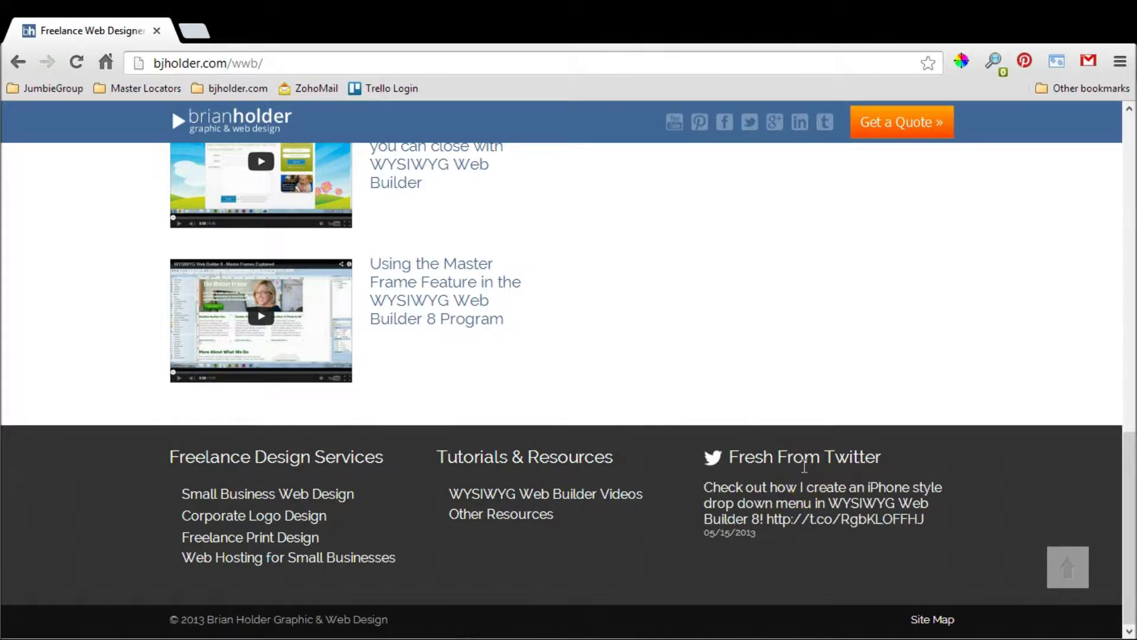
- Watch the rotating Fresh From Twitter footer tweets on bjholder.com/wwb/ in Chrome
key(ctrl+l)
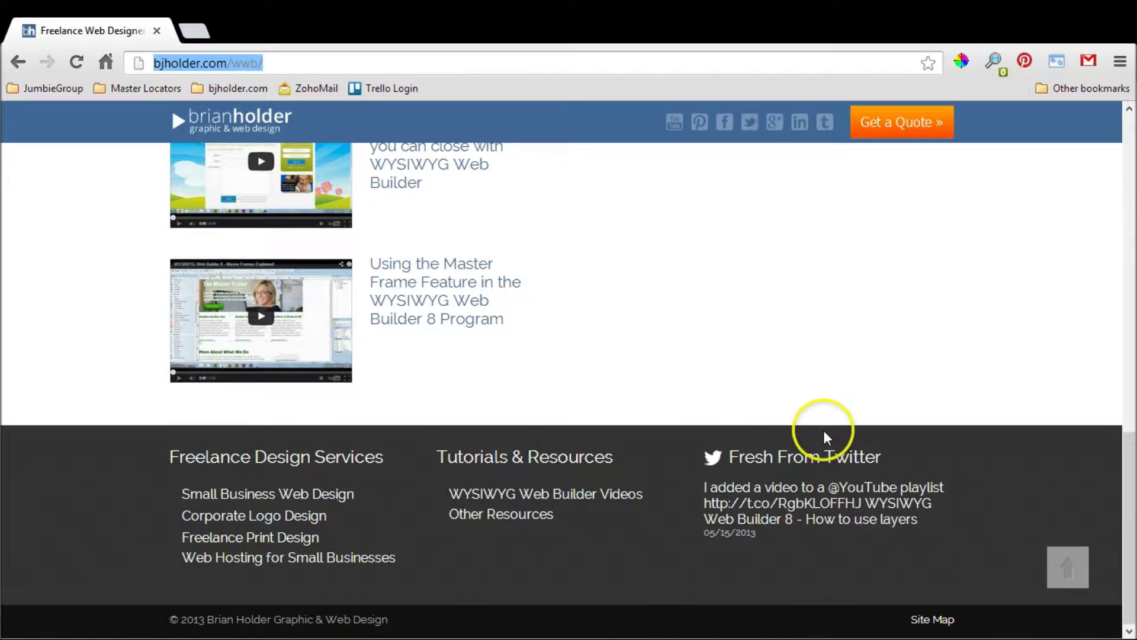
click(824, 401)
key(ctrl+l)
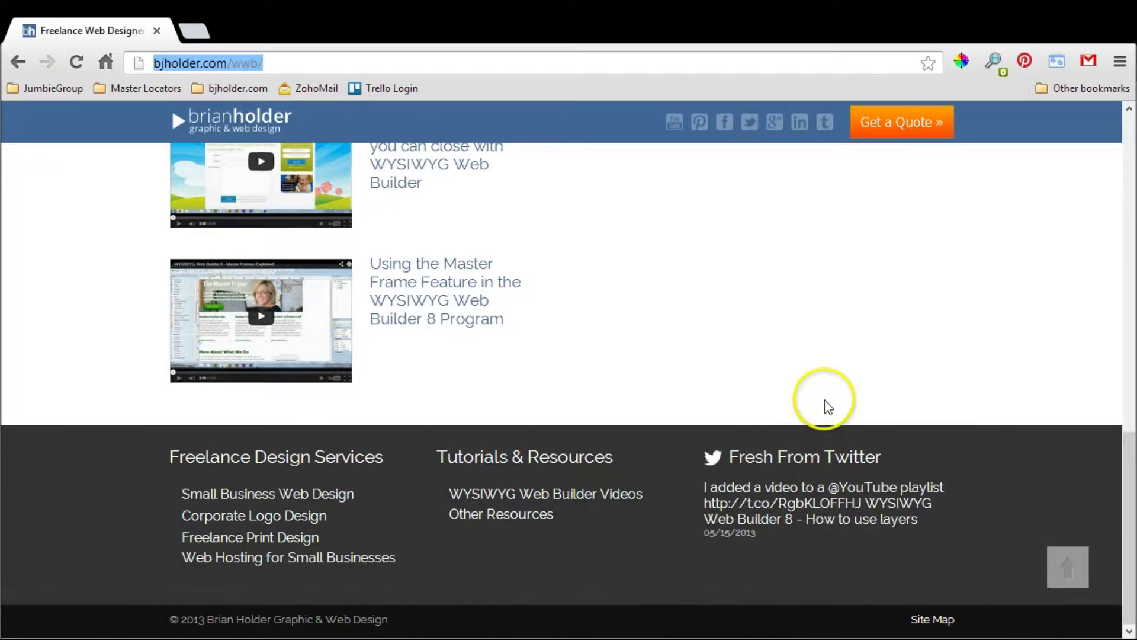
click(824, 400)
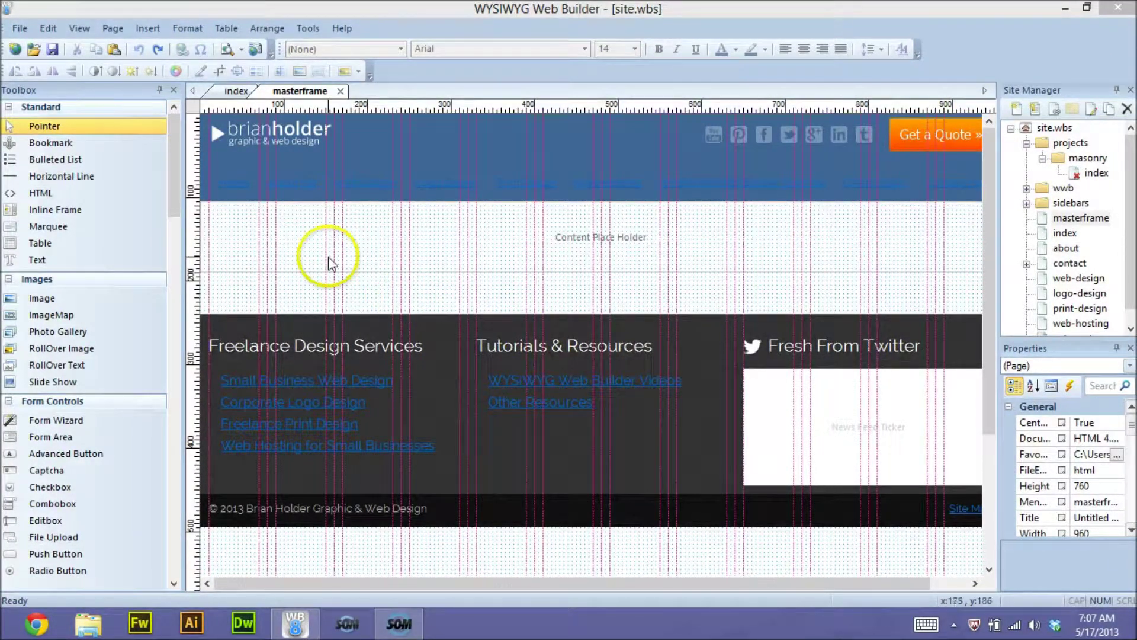
click(214, 190)
double_click(214, 191)
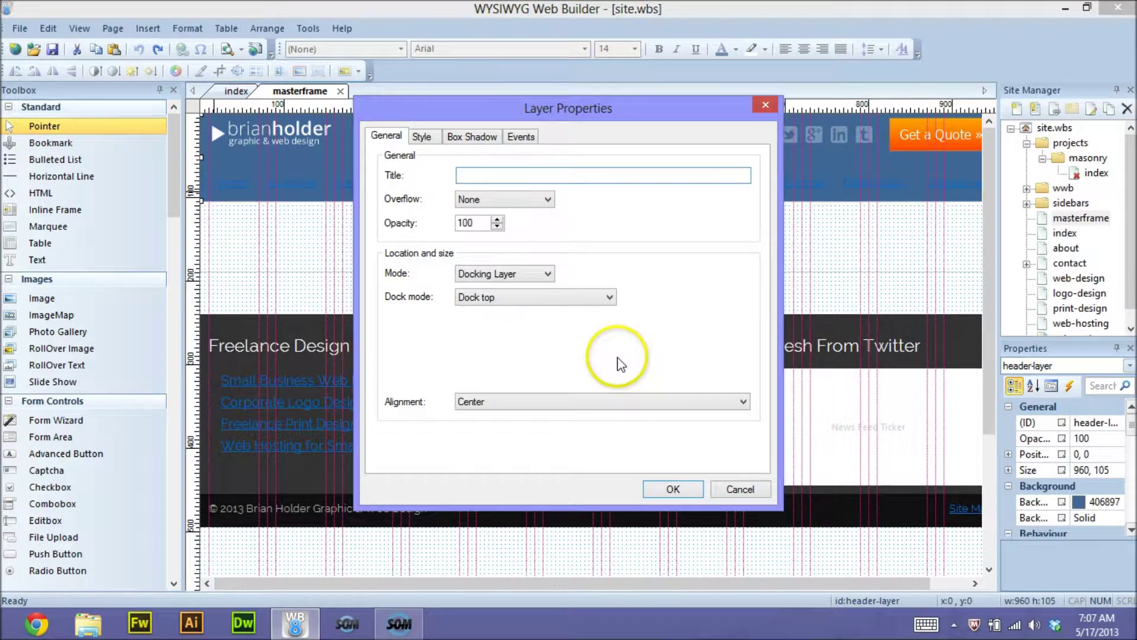
click(723, 488)
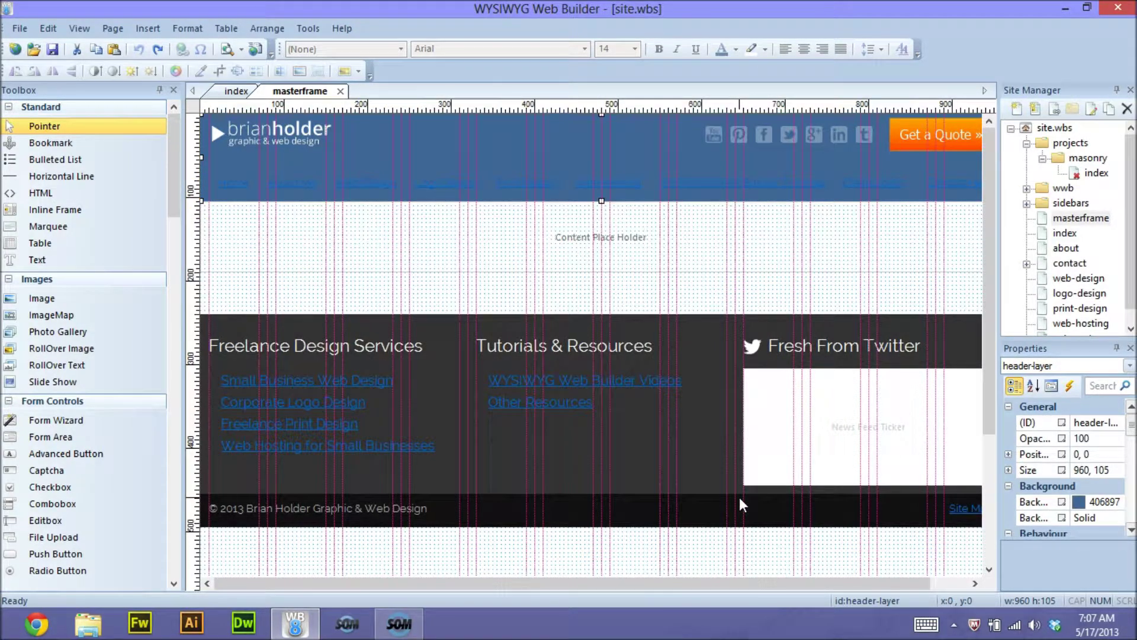
drag(174, 166, 183, 290)
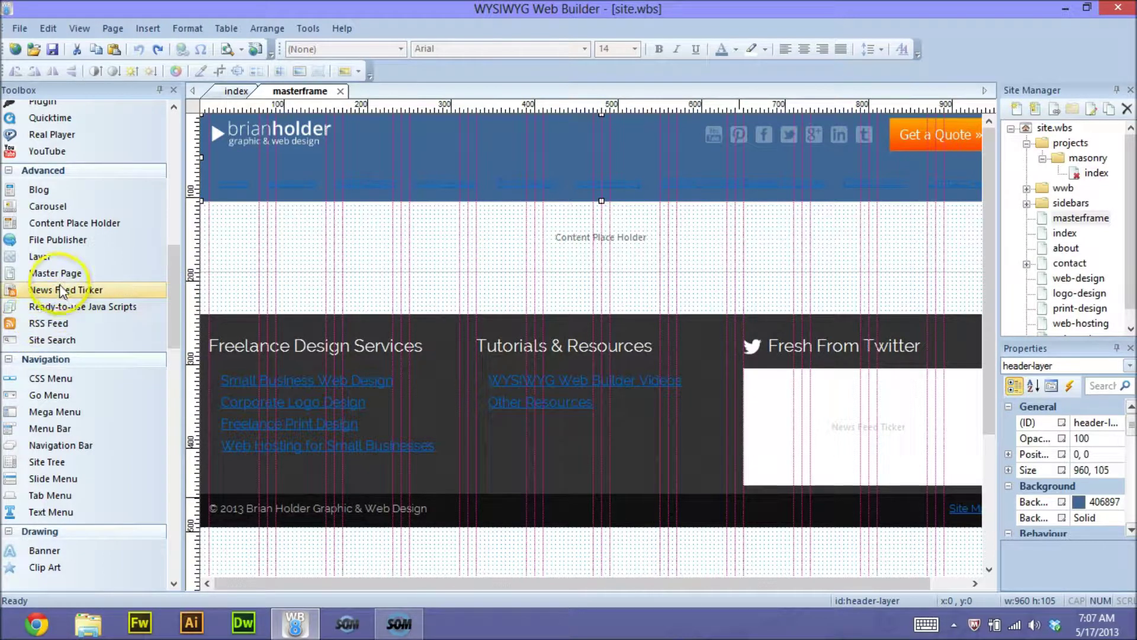
drag(63, 290, 128, 279)
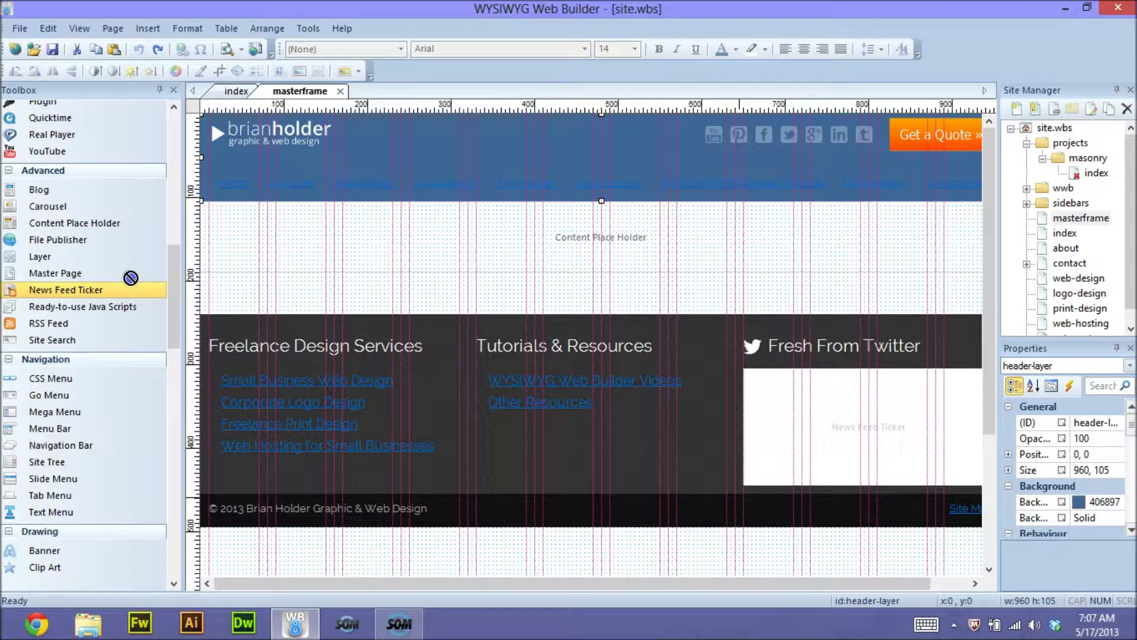
click(104, 292)
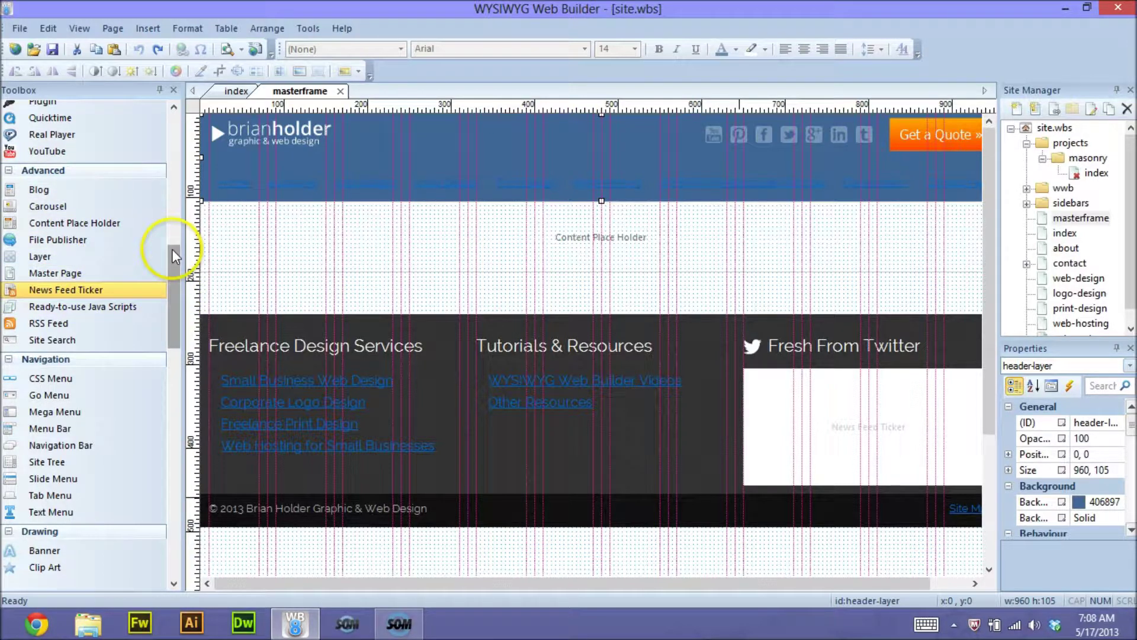
mouse_move(173, 259)
mouse_down()
mouse_move(175, 402)
mouse_move(184, 274)
mouse_move(206, 273)
mouse_up()
click(257, 193)
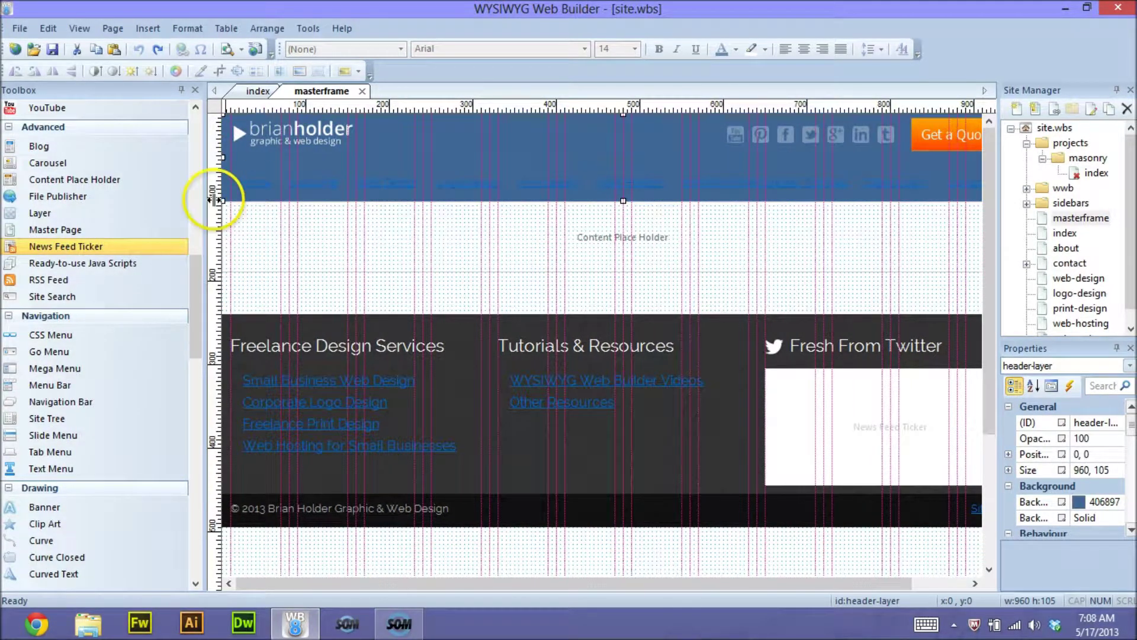
drag(214, 200, 214, 142)
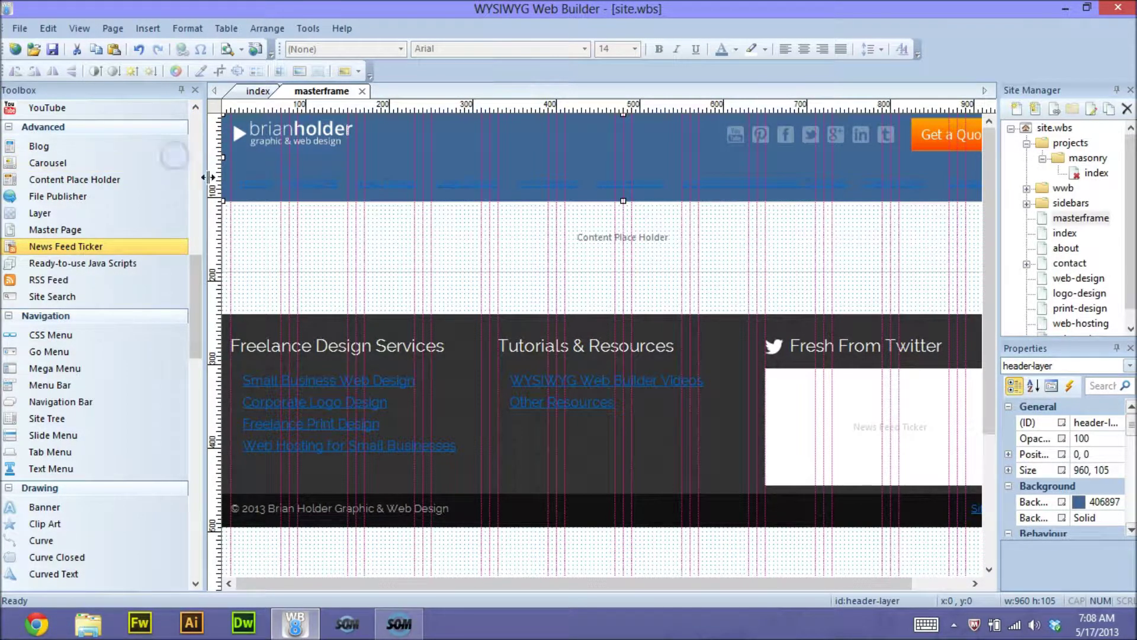
click(233, 250)
drag(204, 283, 128, 293)
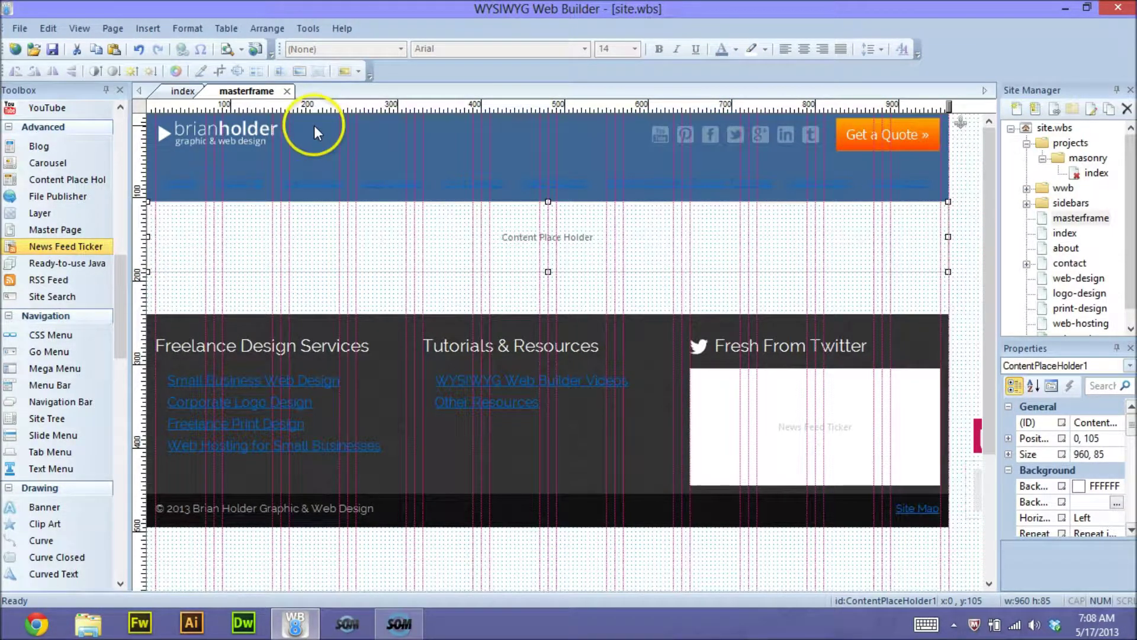
drag(280, 55, 249, 37)
- Open Tools > Extension Manager and dismiss its disclaimer with 'Do not show this message again' ticked
click(249, 36)
click(303, 30)
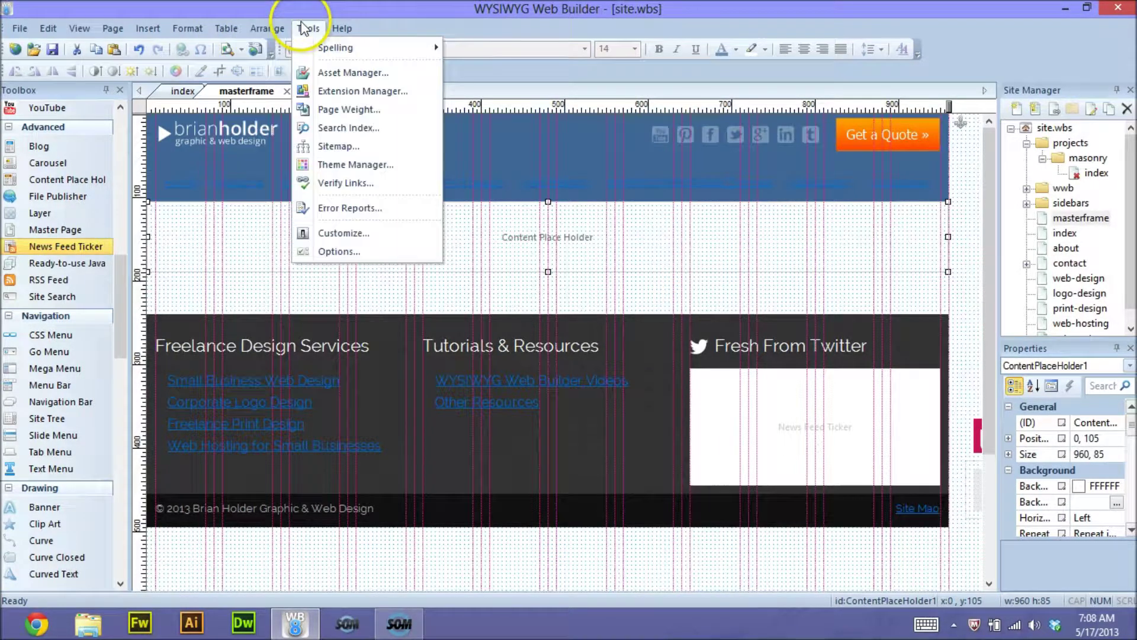
click(386, 89)
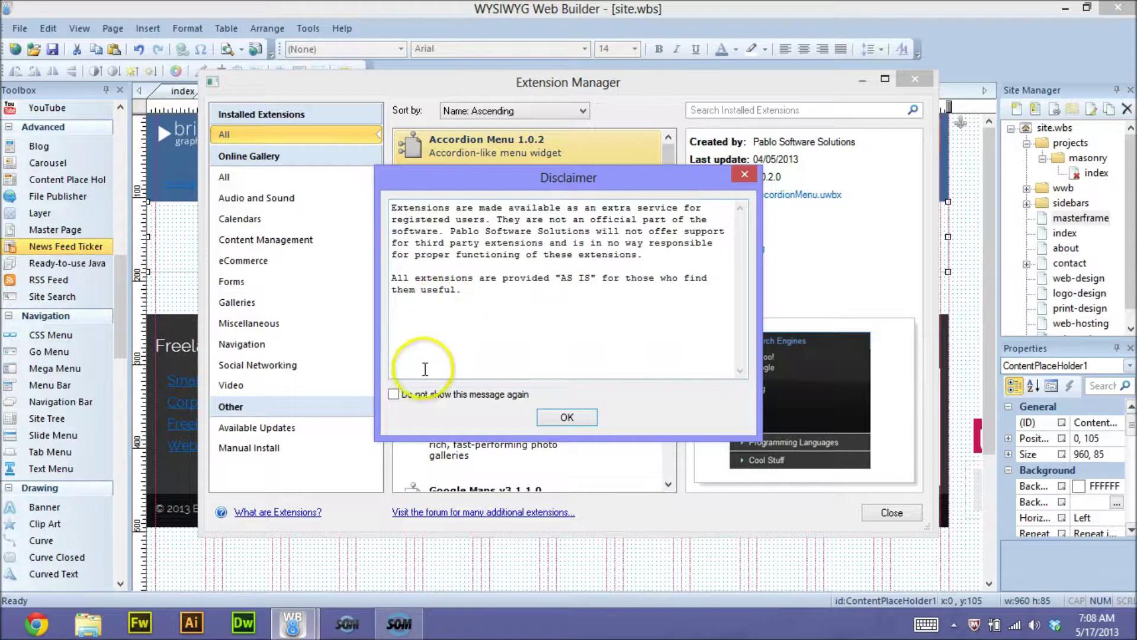
click(394, 394)
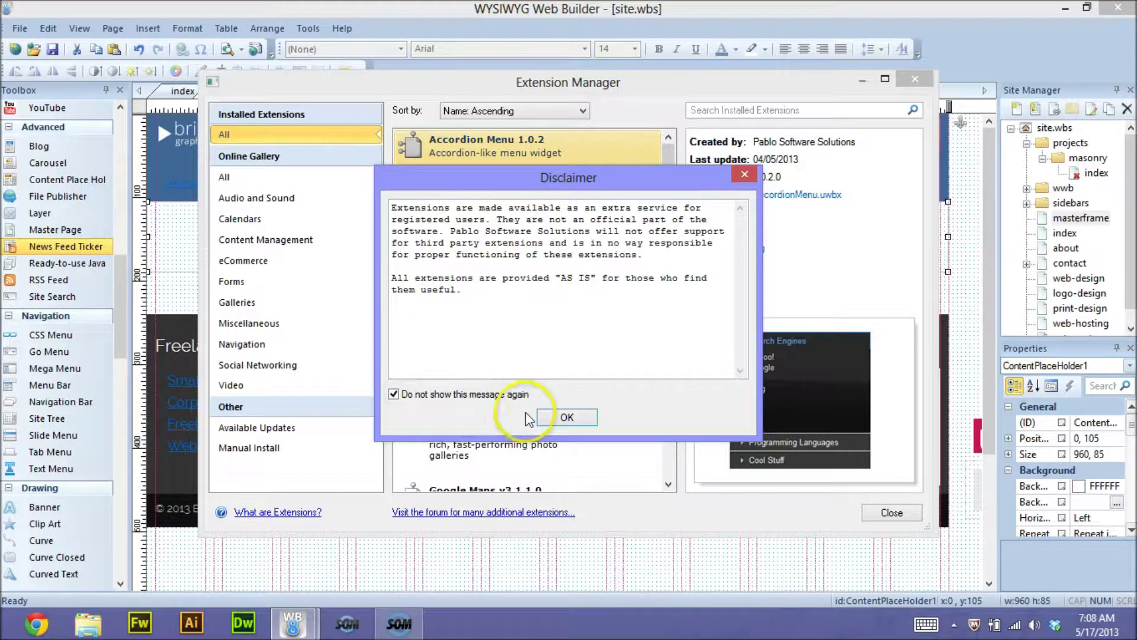
click(570, 418)
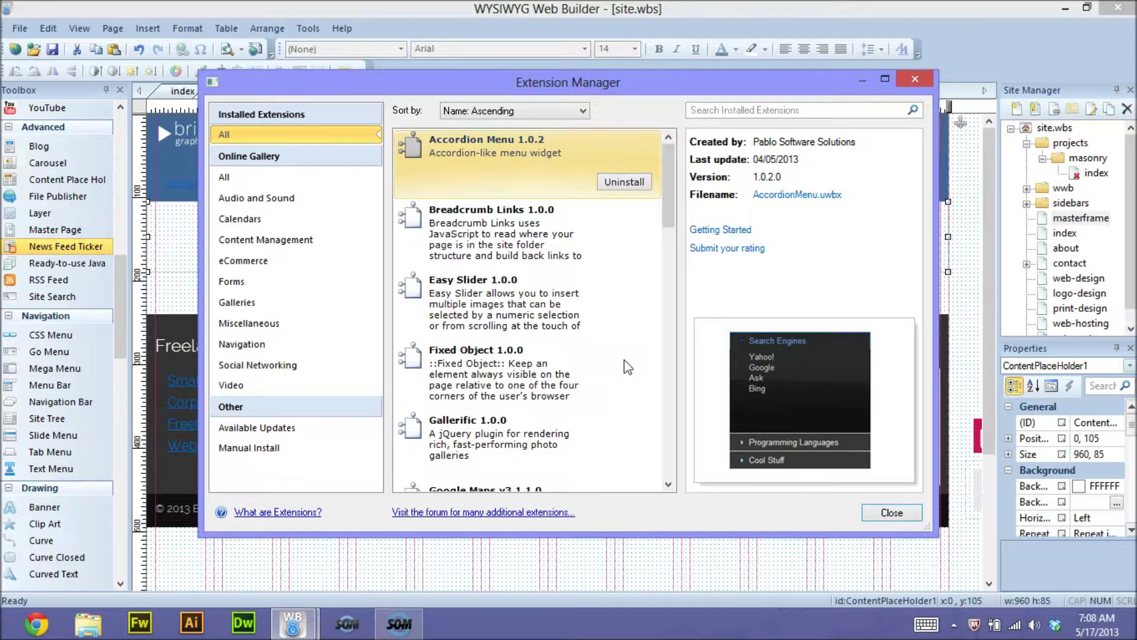
mouse_move(668, 167)
mouse_down()
mouse_move(664, 391)
mouse_move(666, 149)
mouse_up()
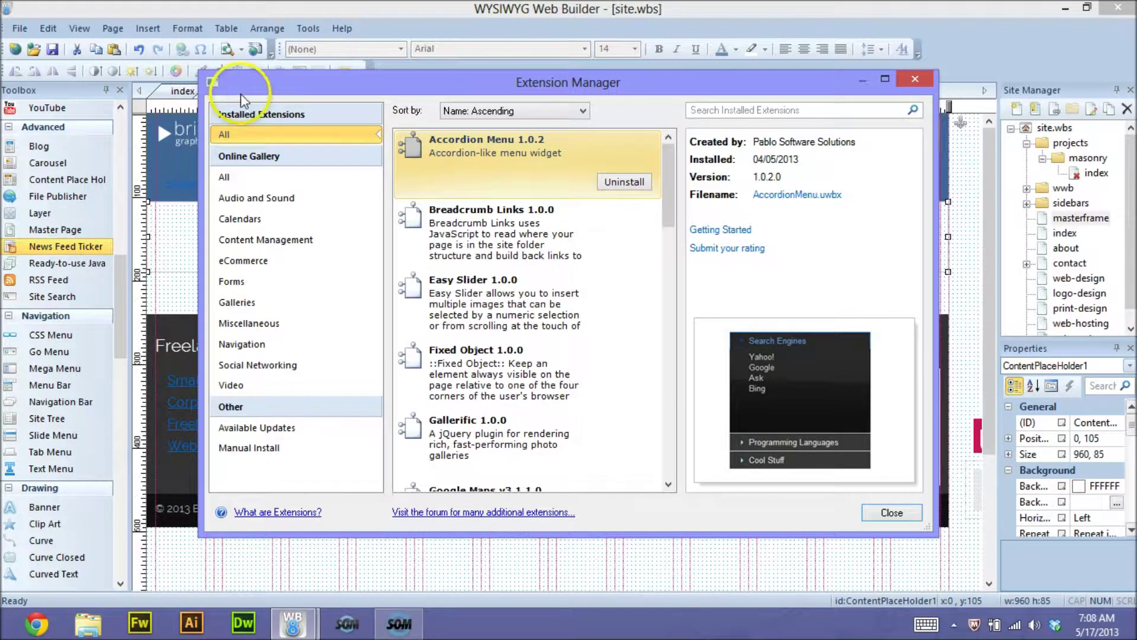
- Retrieve the latest extension list in the Online Gallery, then close the Extension Manager
click(273, 156)
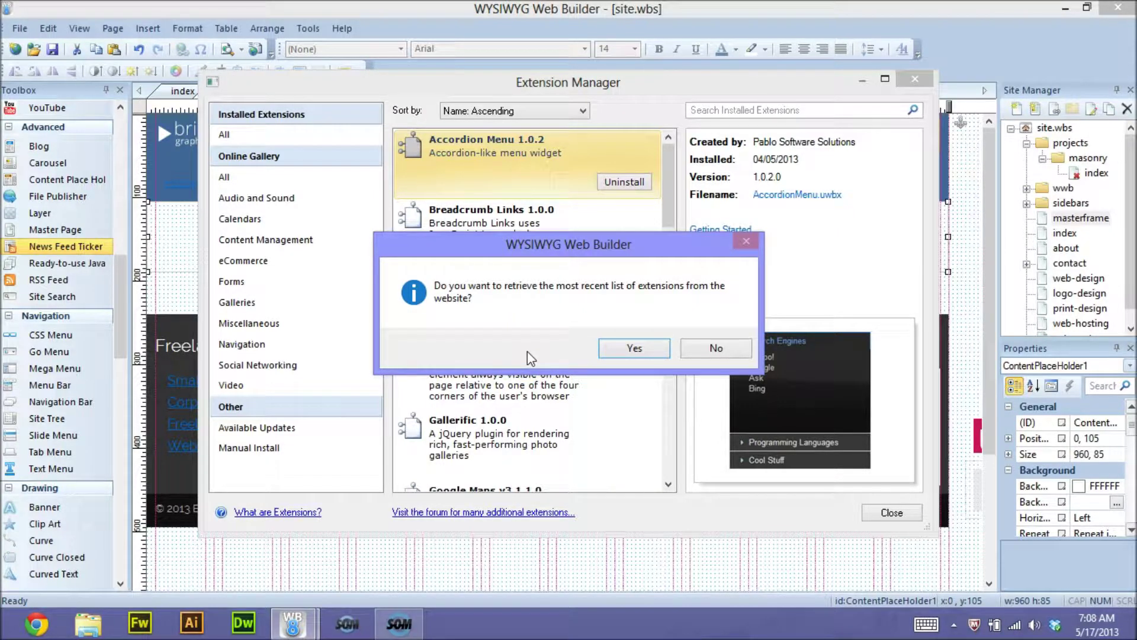
click(629, 348)
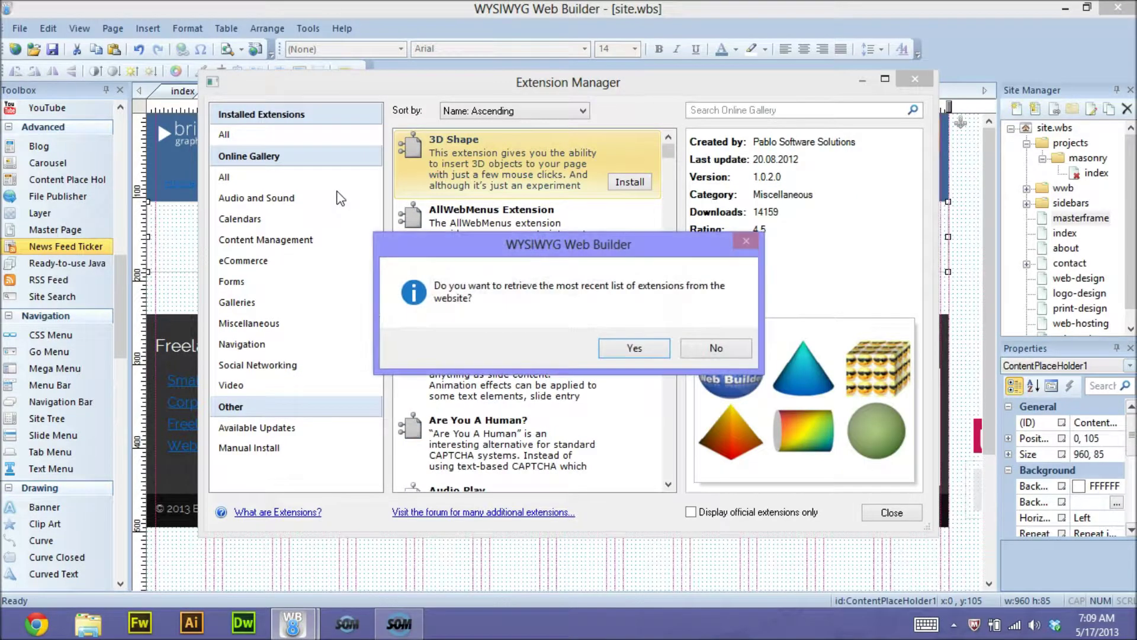
click(725, 347)
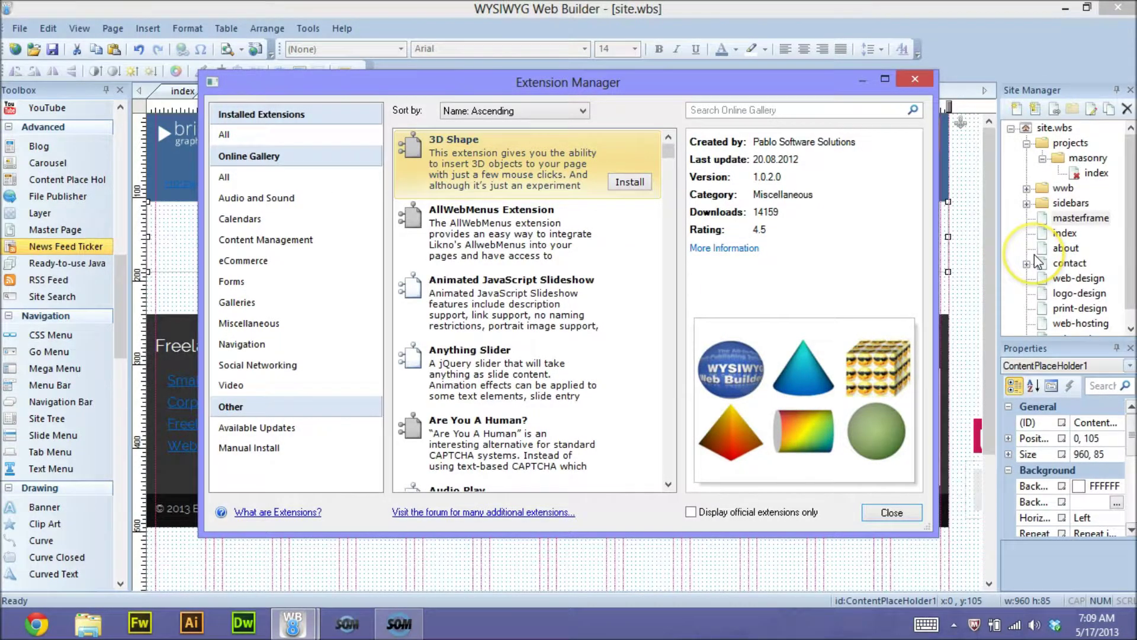
click(915, 79)
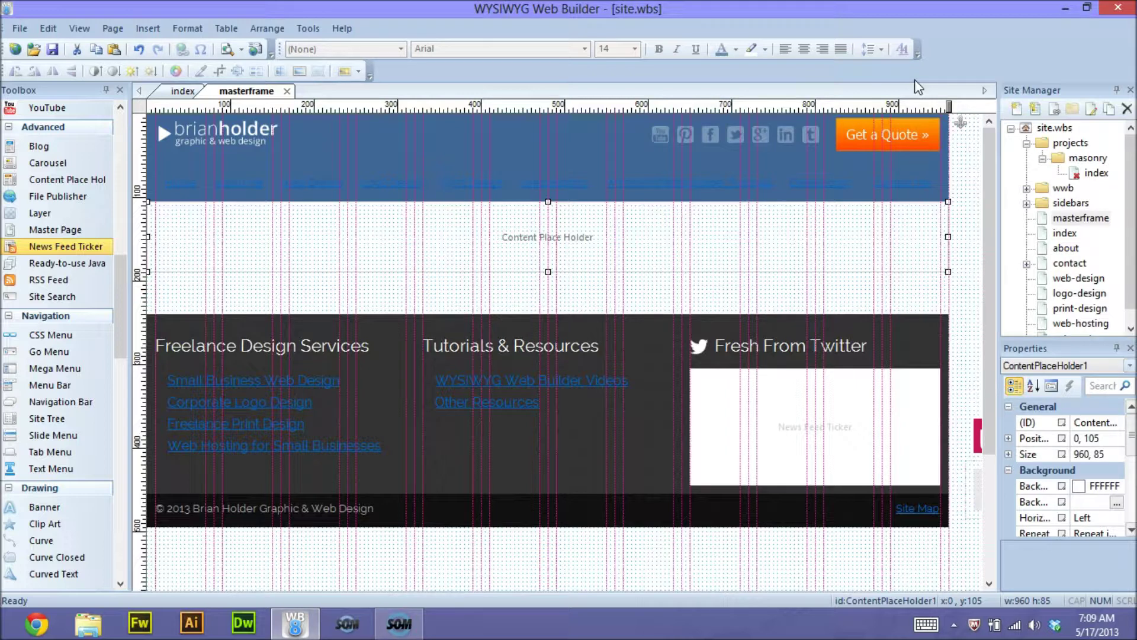
click(786, 384)
double_click(786, 384)
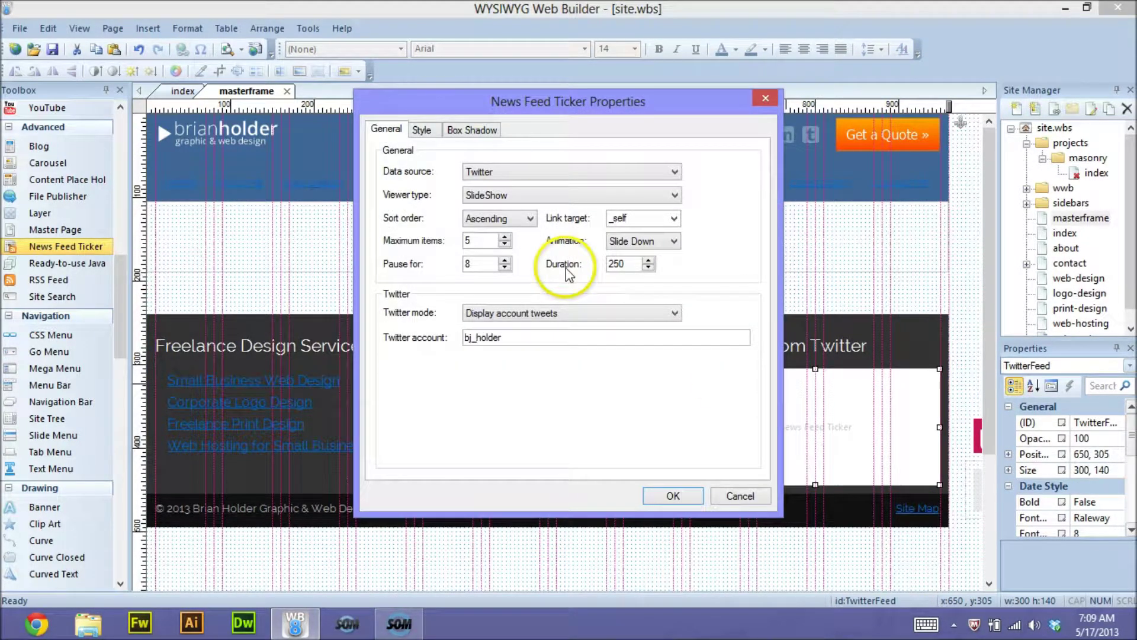
click(512, 174)
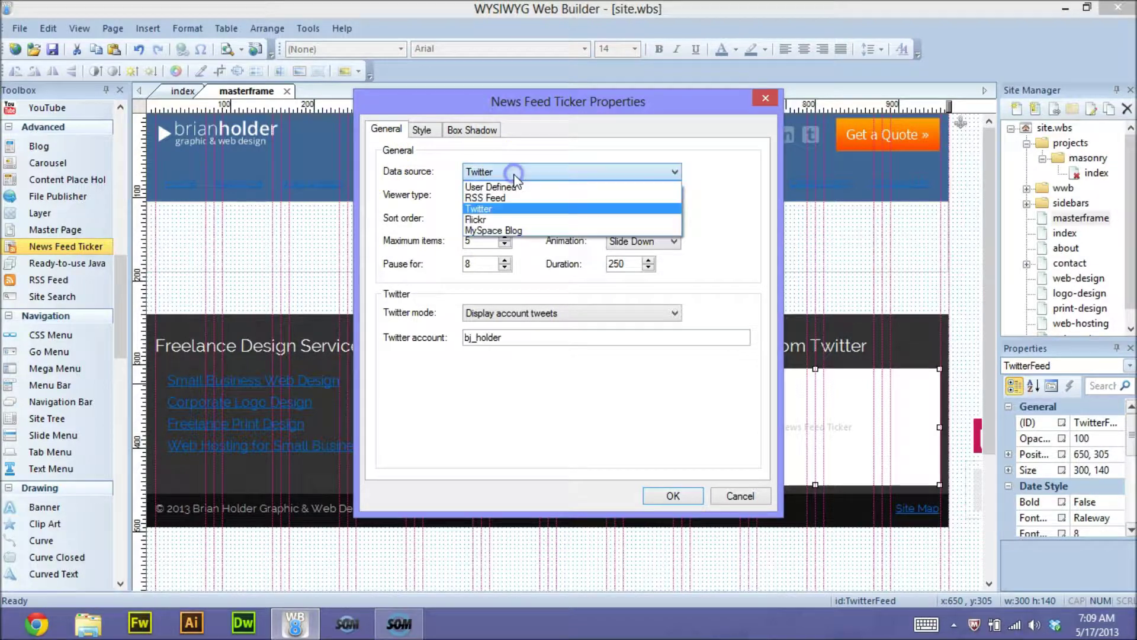
click(532, 211)
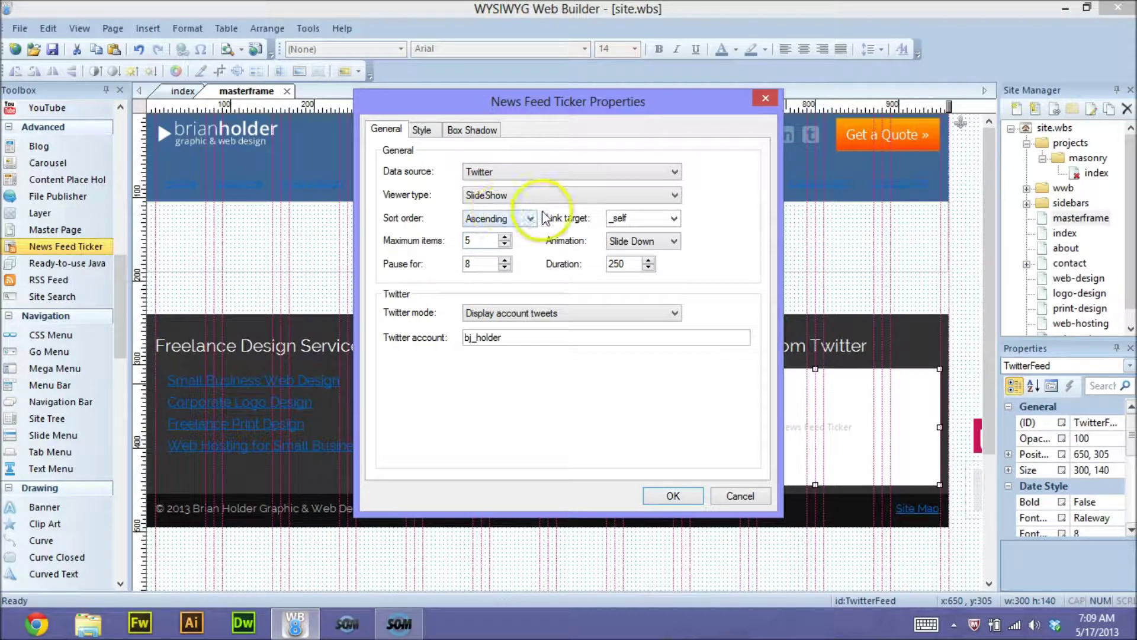
click(521, 219)
click(521, 220)
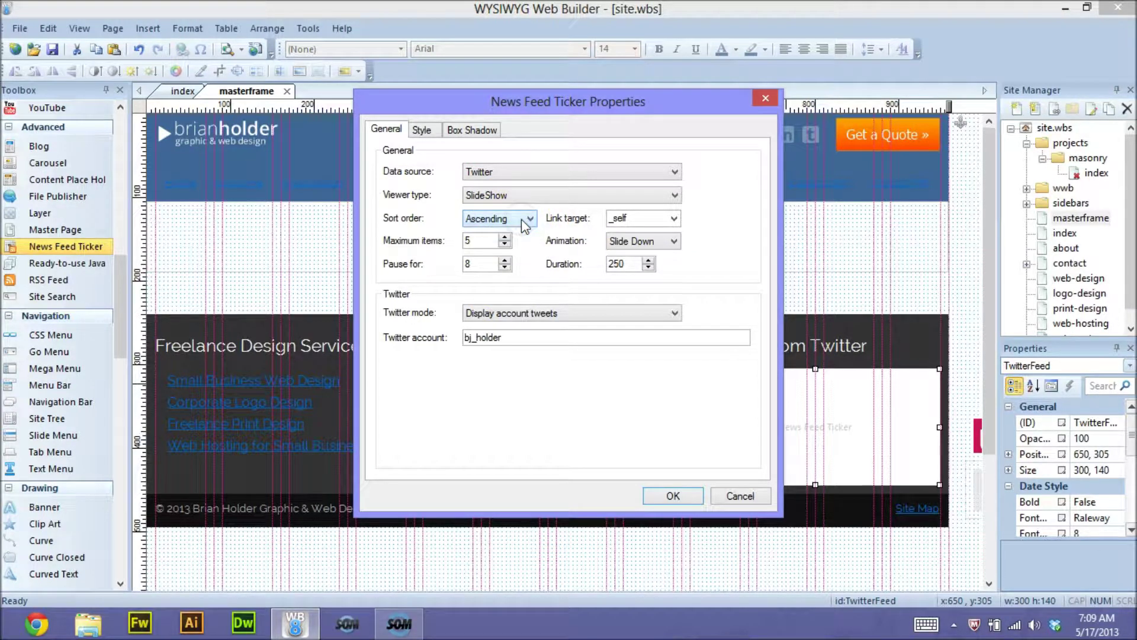
click(562, 198)
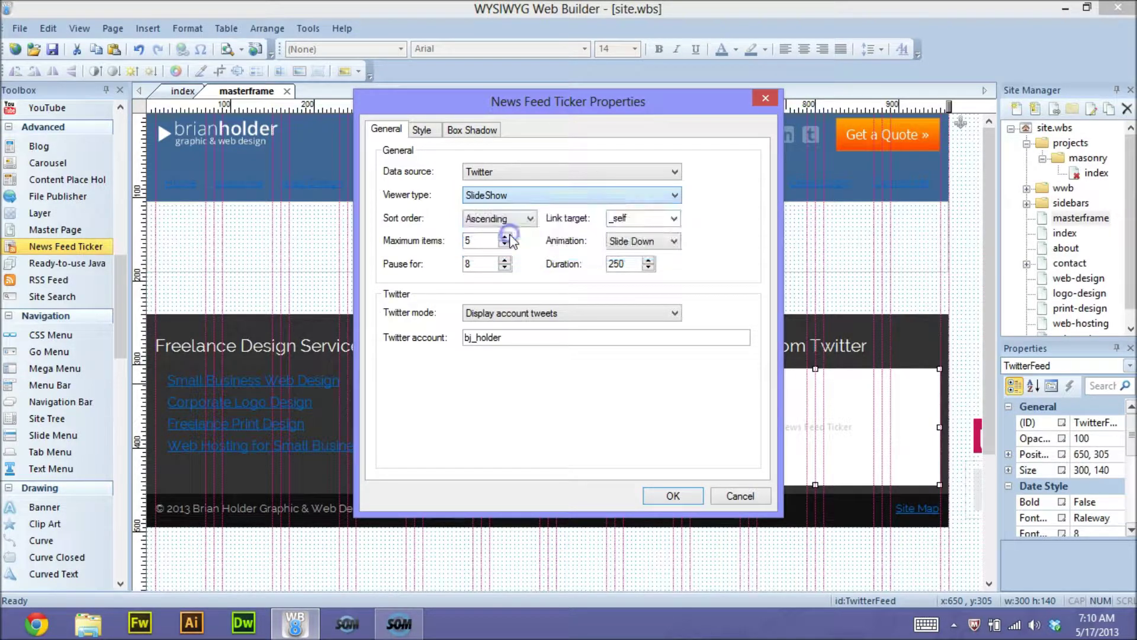
click(508, 237)
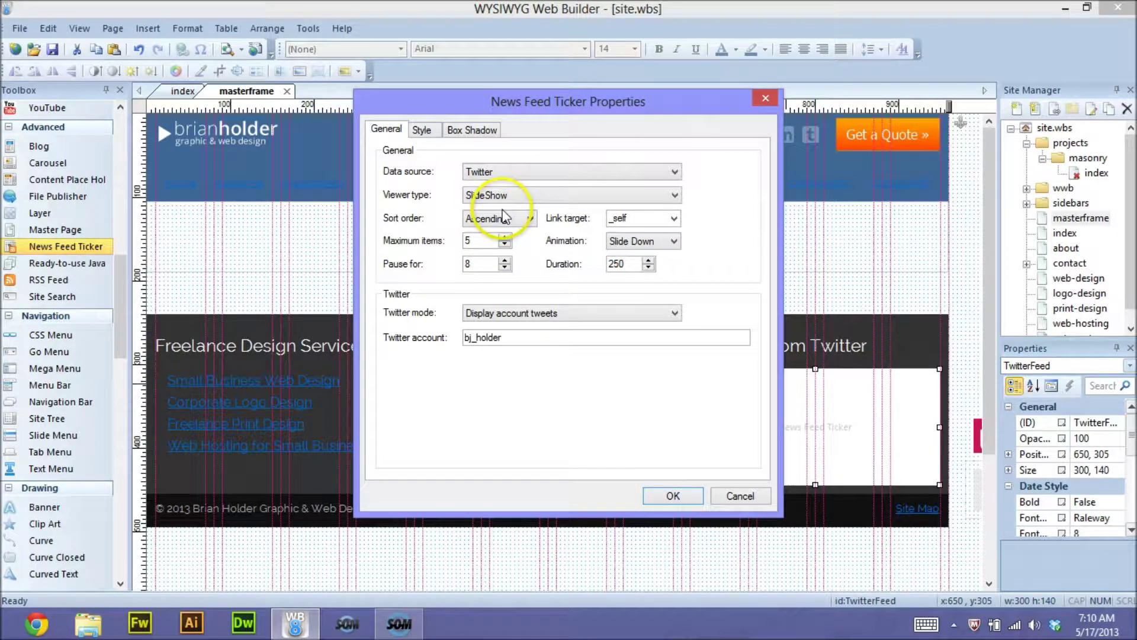
drag(495, 241, 459, 244)
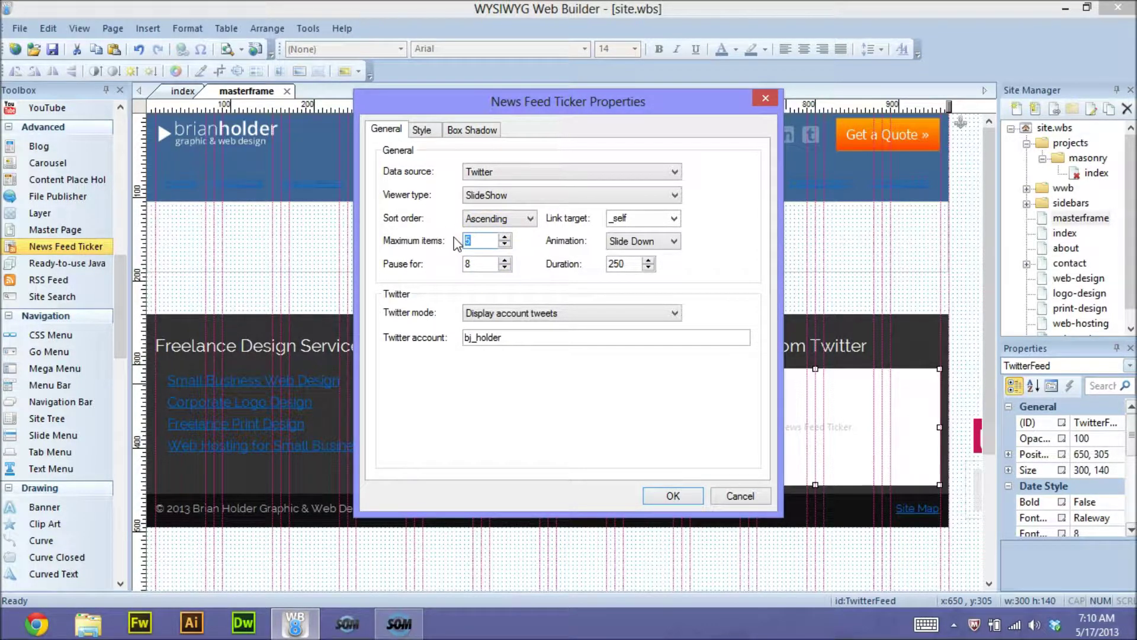
click(481, 253)
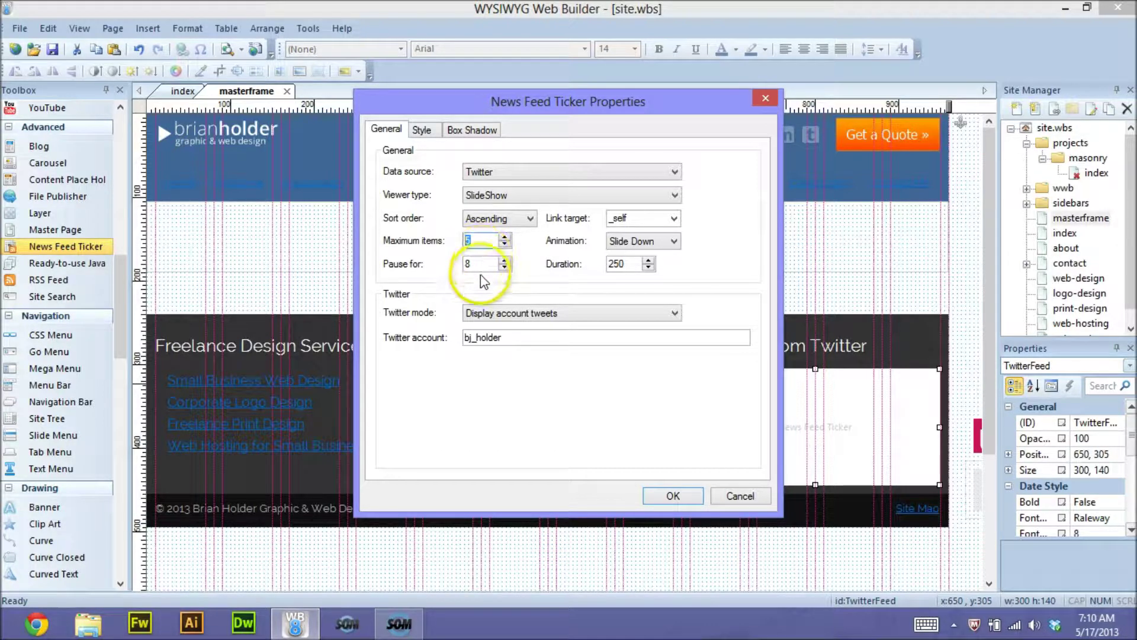
click(482, 265)
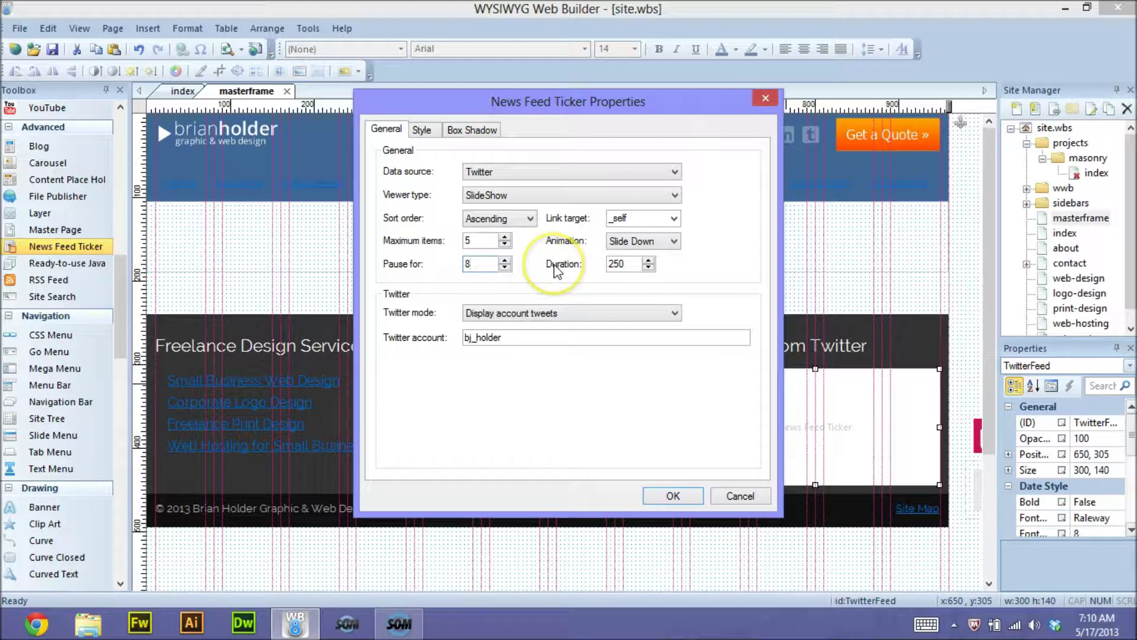
click(631, 246)
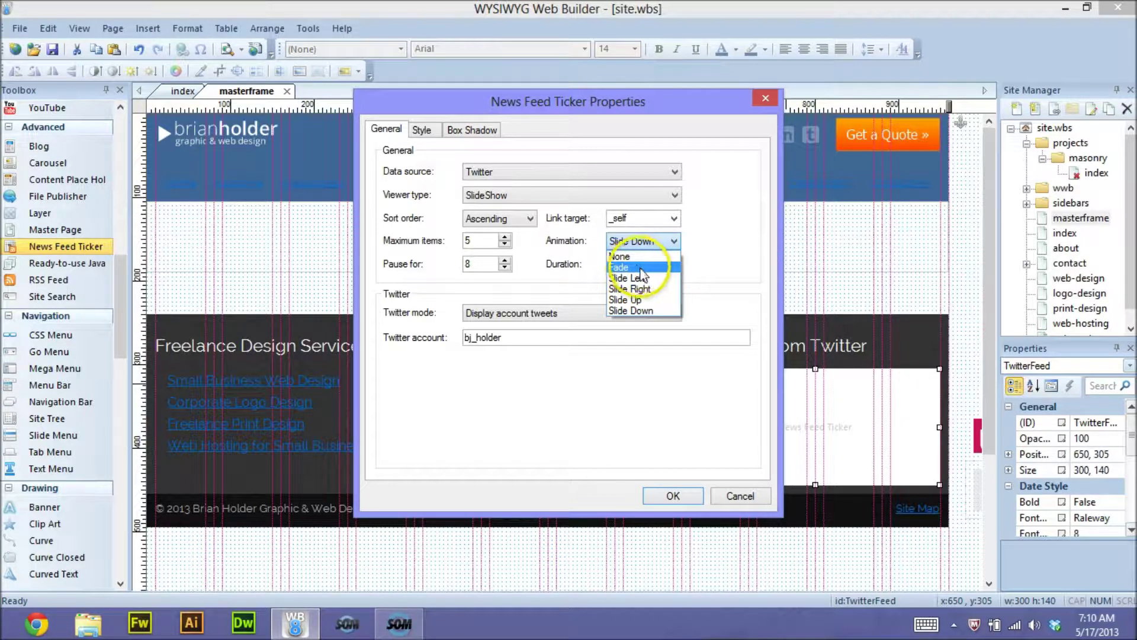
click(680, 318)
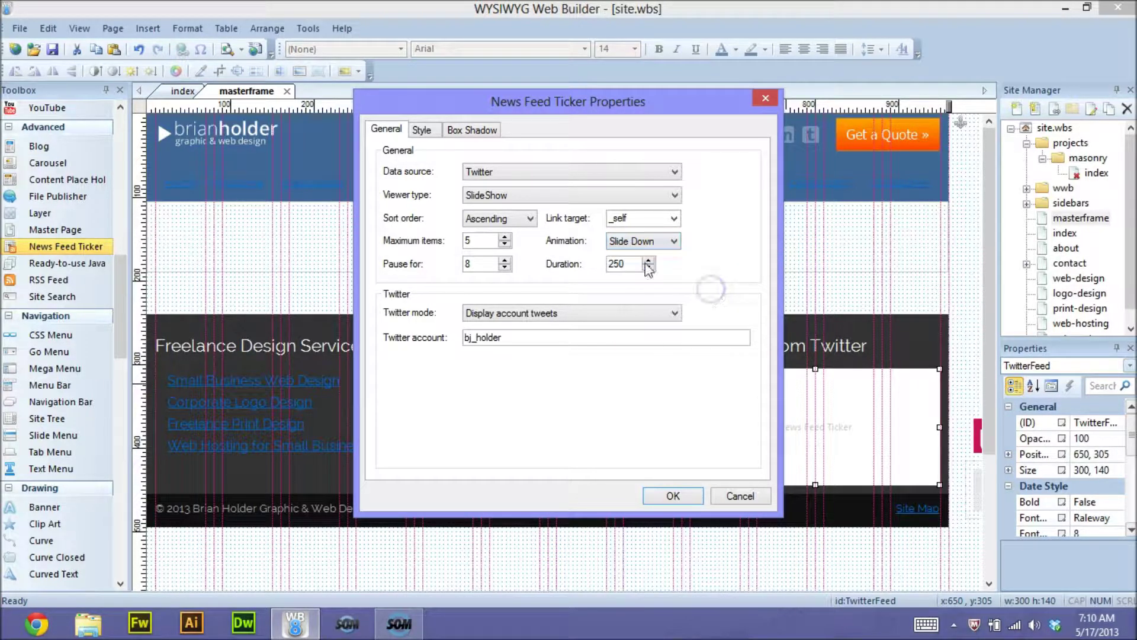
double_click(628, 262)
click(521, 314)
- Set the ticker's Twitter mode to Search query (all accounts), keeping the account handle as the query
click(571, 328)
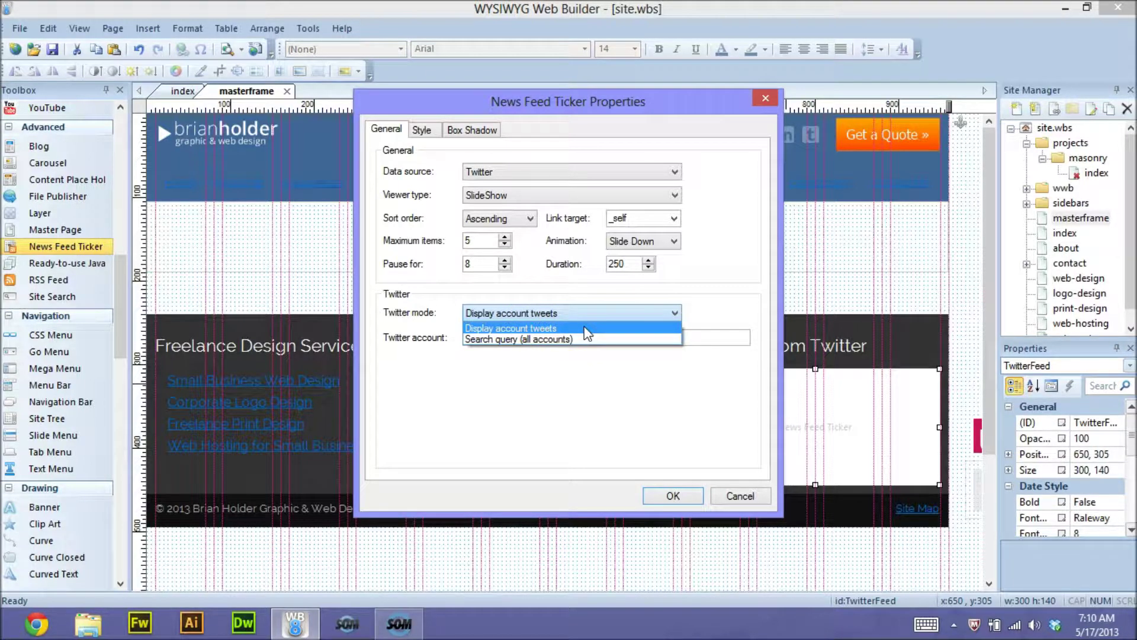
click(728, 333)
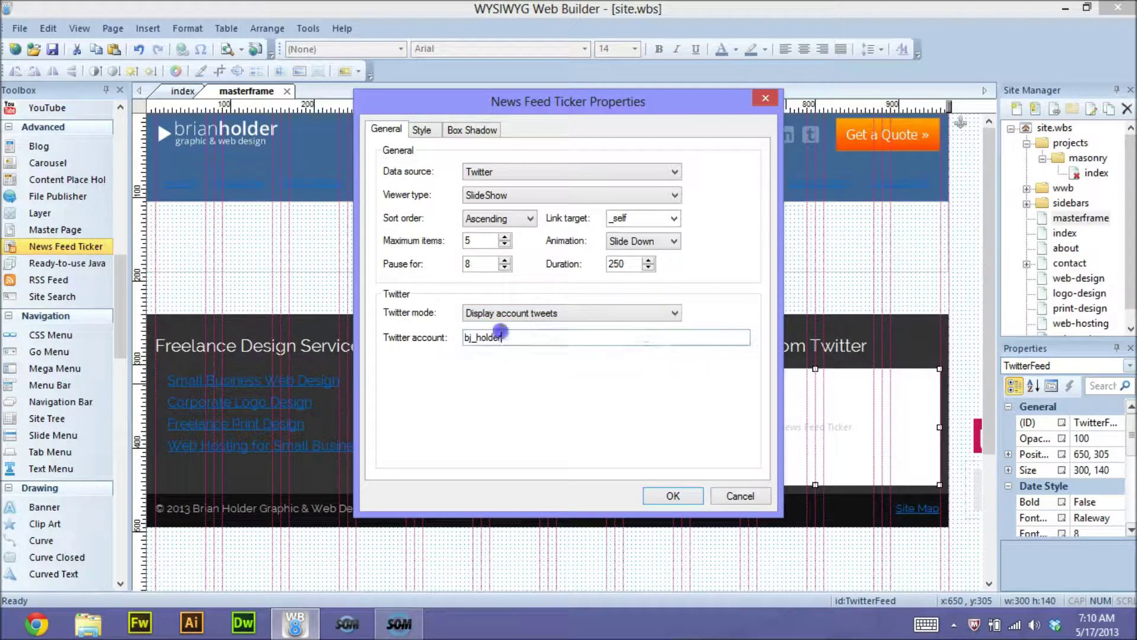
click(546, 314)
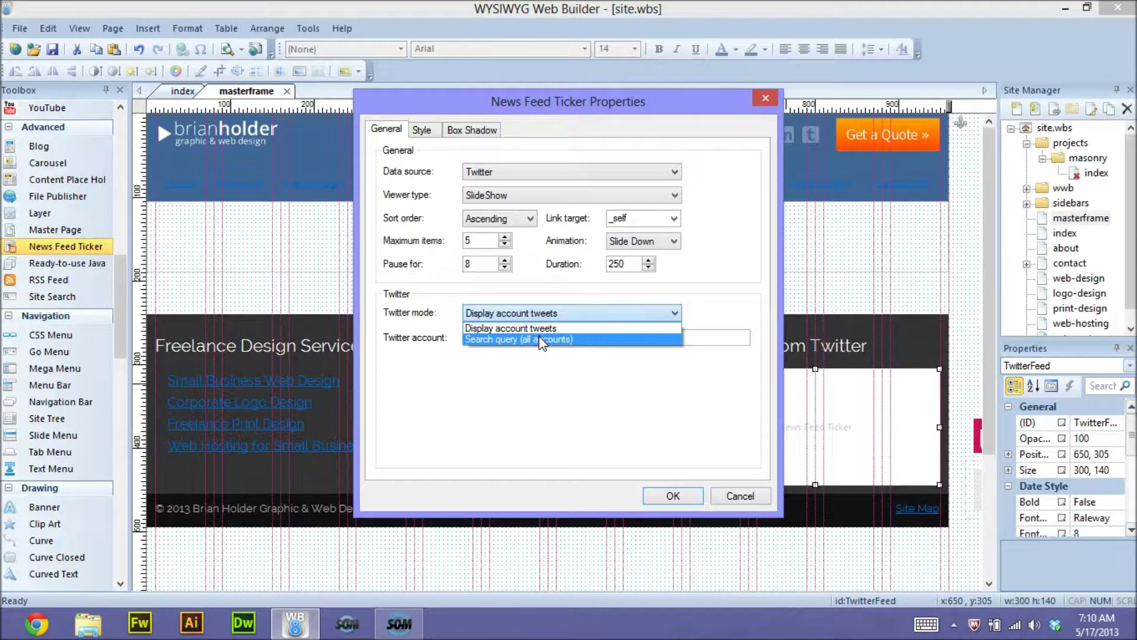
click(540, 333)
drag(533, 337, 438, 331)
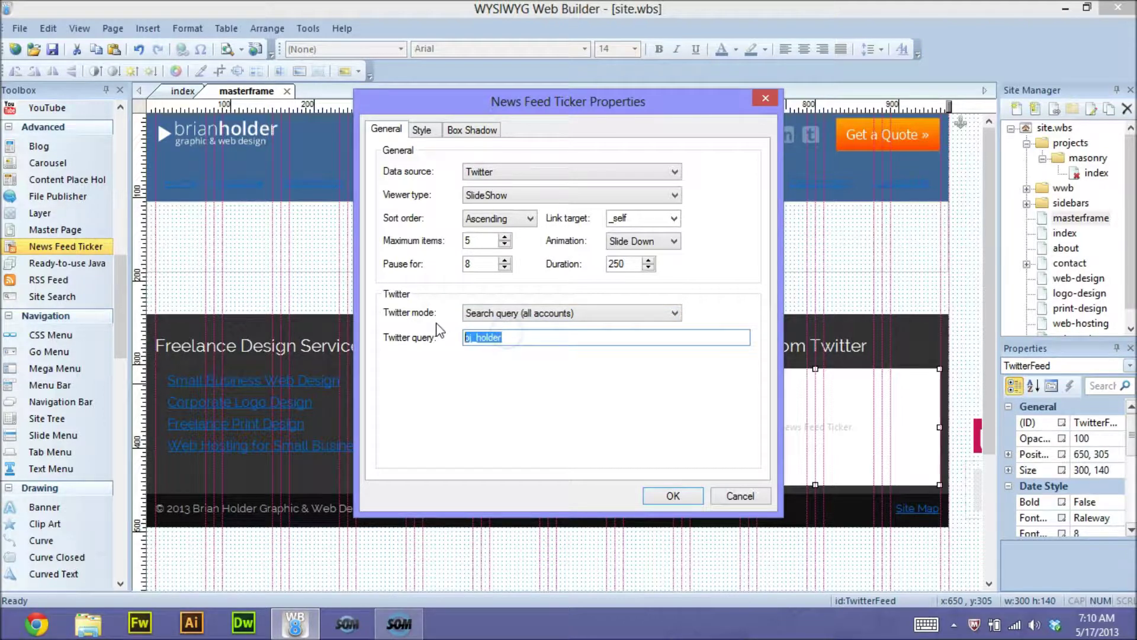
click(517, 313)
click(513, 314)
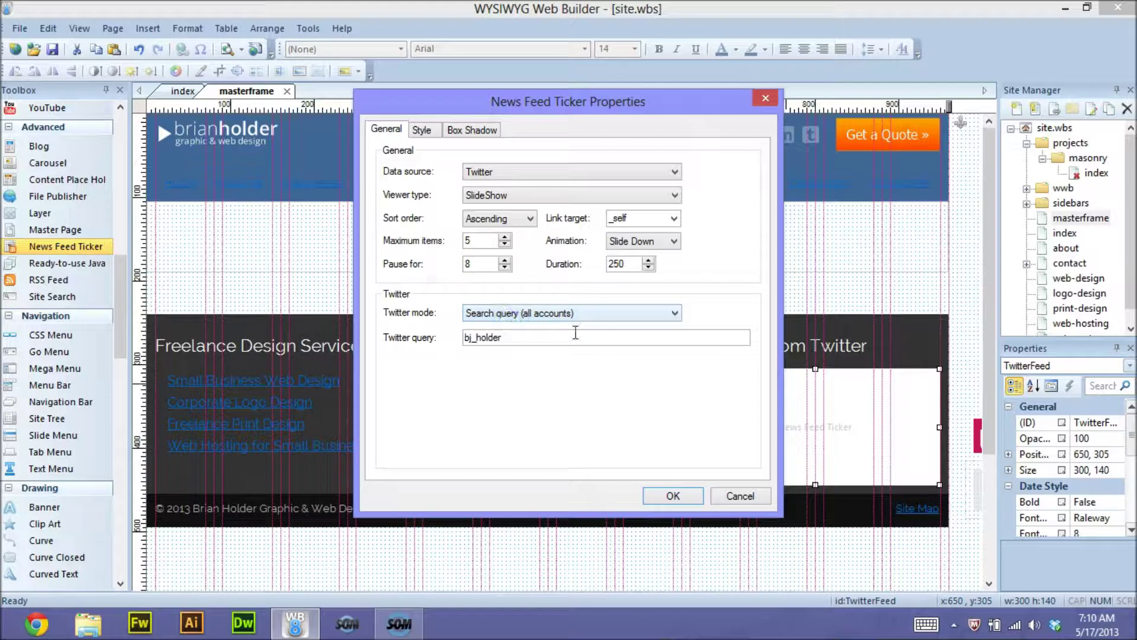
click(555, 383)
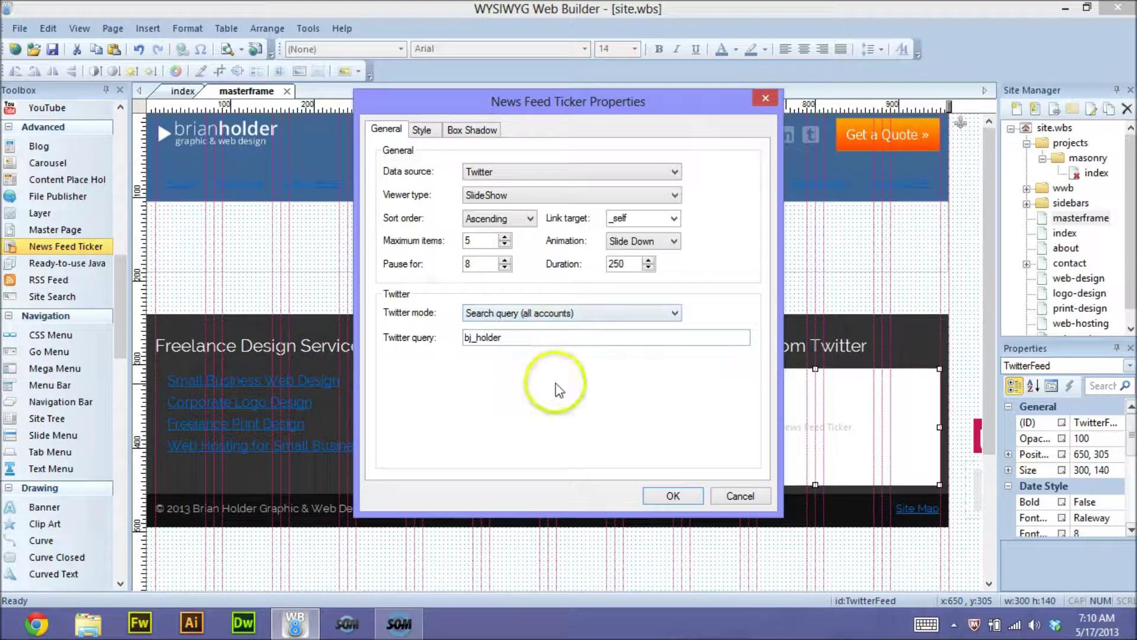
click(422, 129)
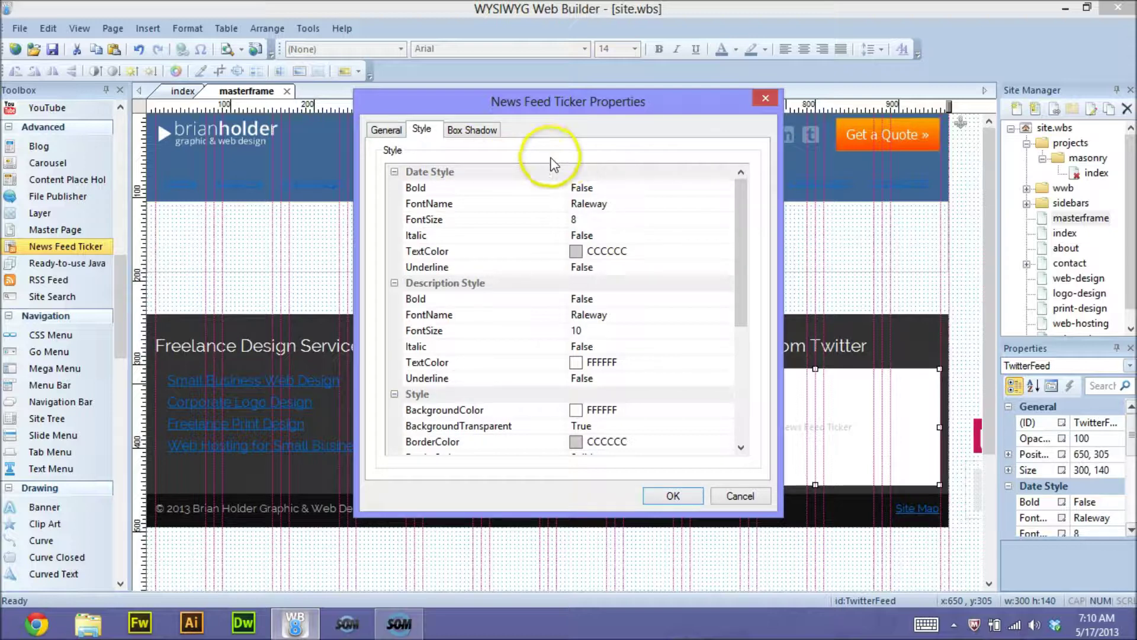
click(636, 187)
click(730, 204)
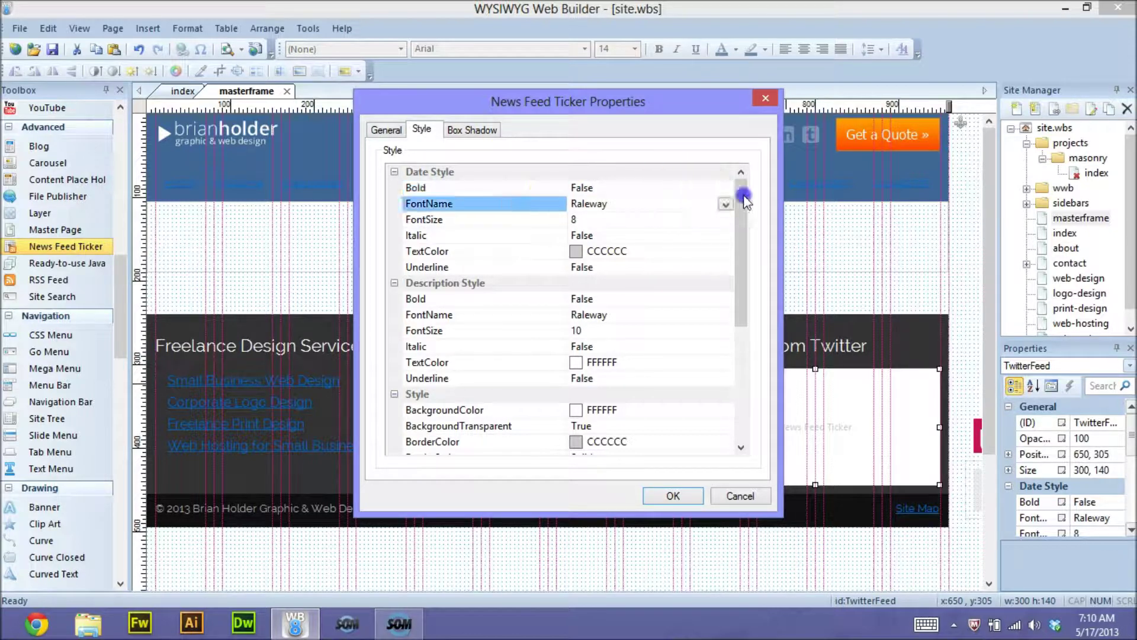
drag(744, 198, 733, 255)
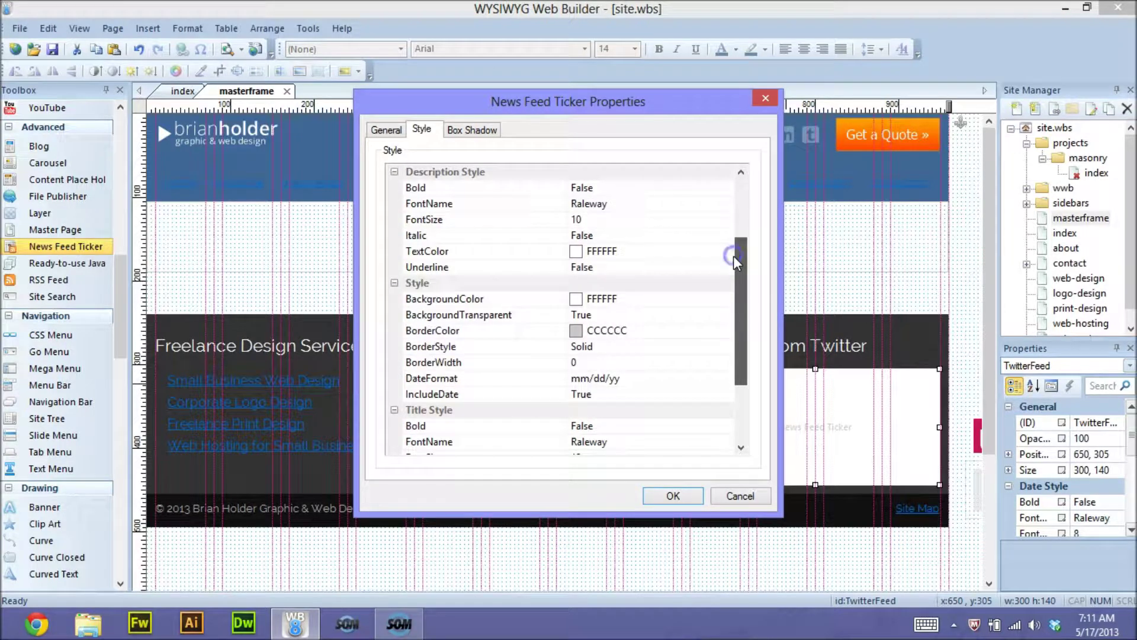
click(613, 203)
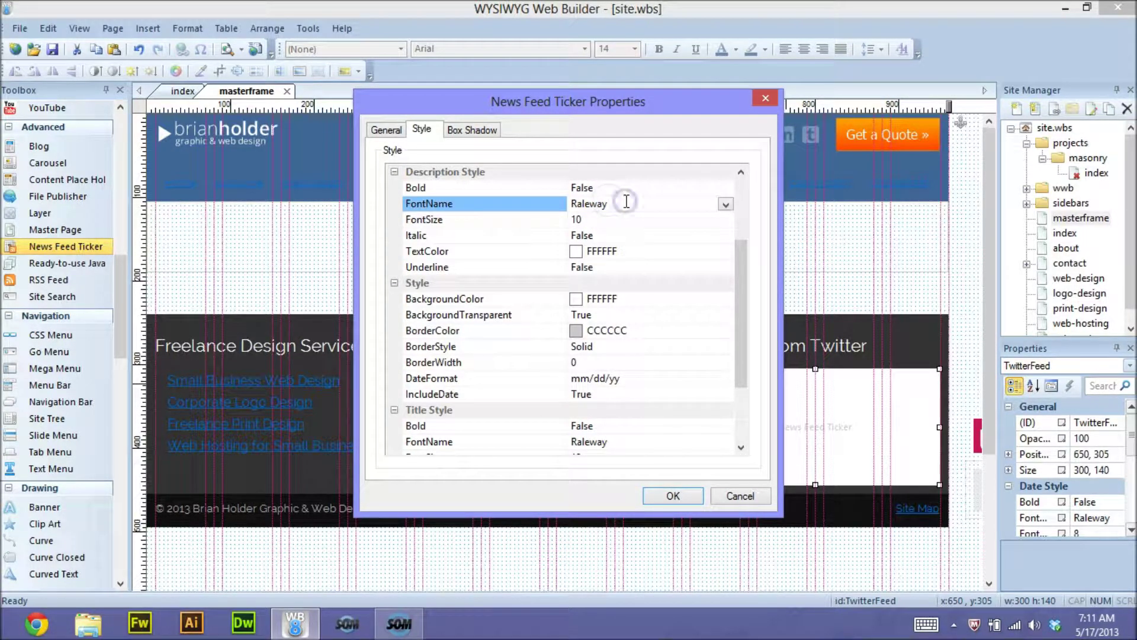
click(592, 219)
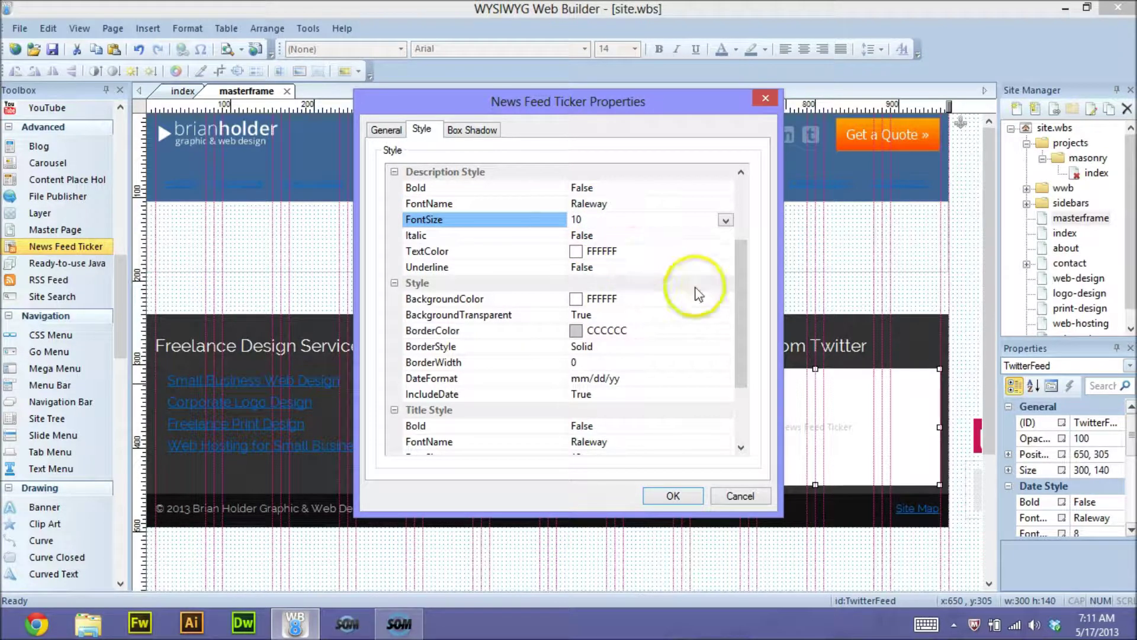
drag(740, 308, 737, 358)
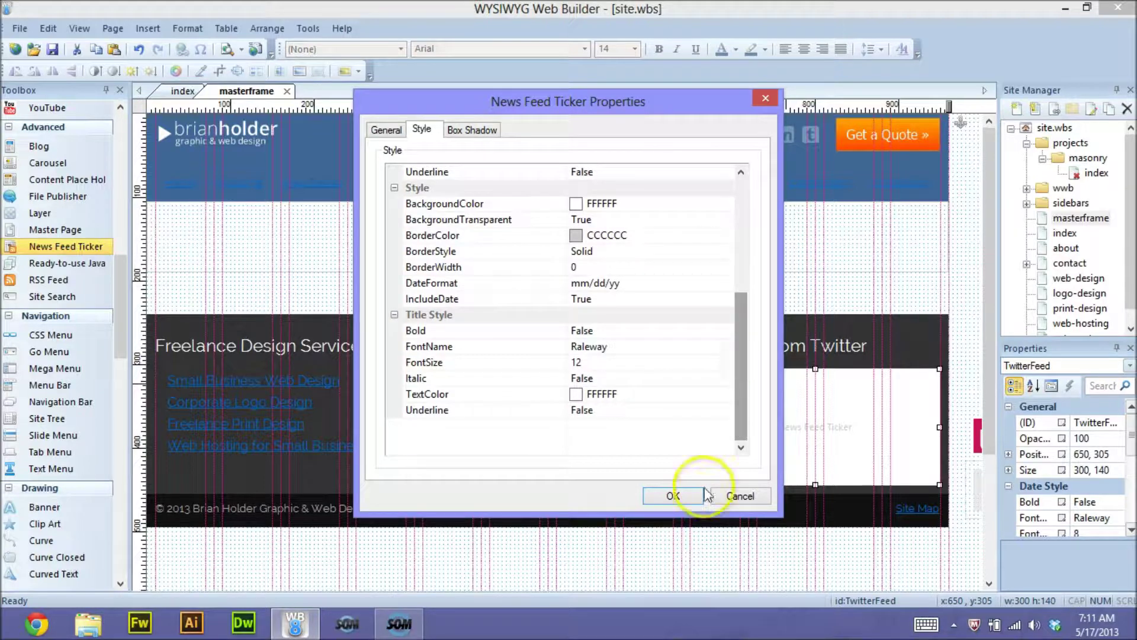
click(385, 130)
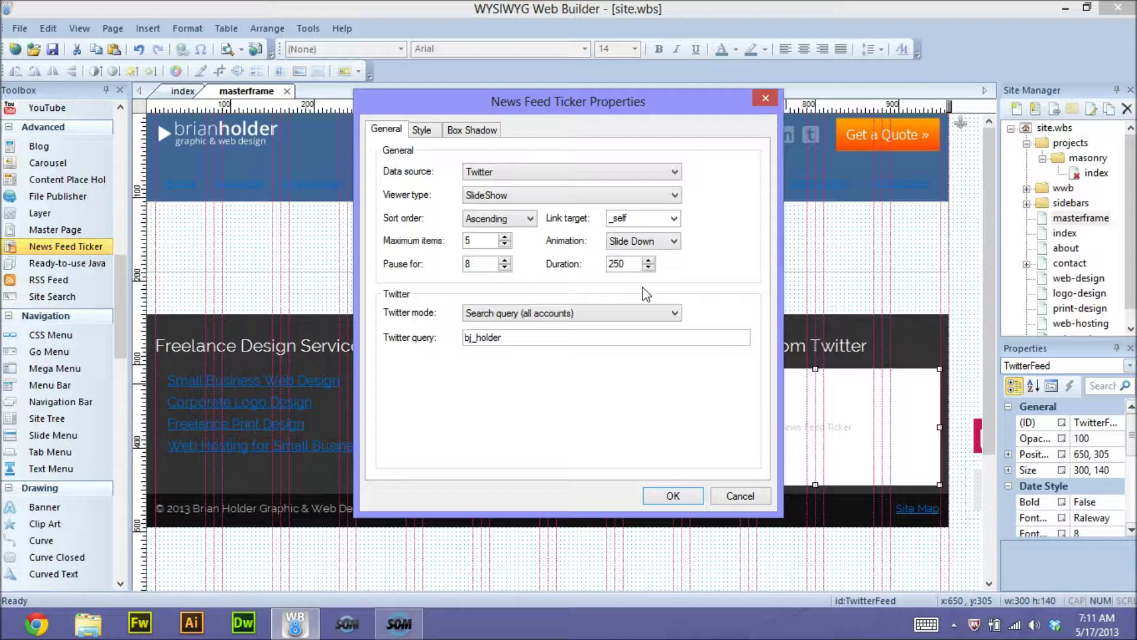
click(401, 526)
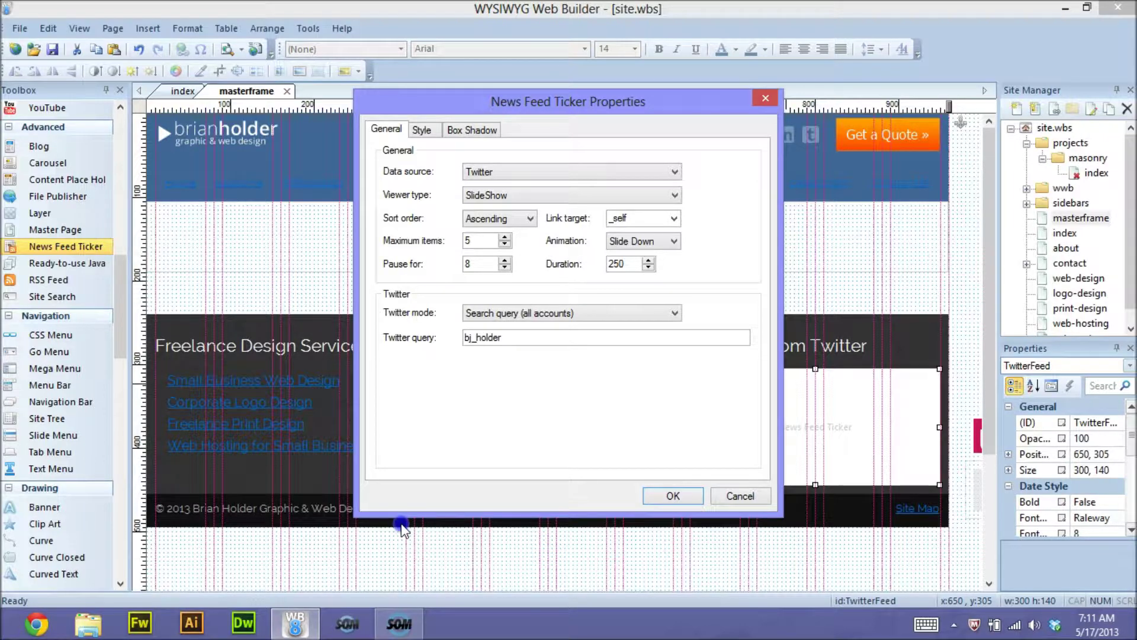